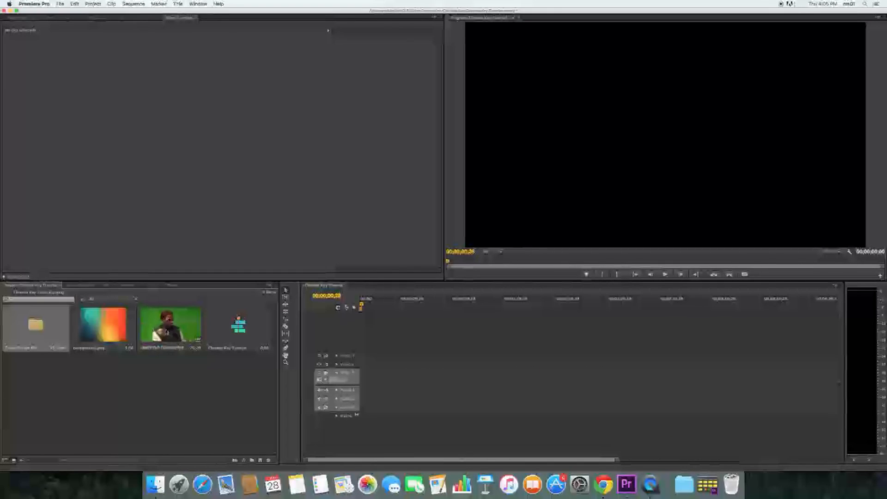
- Place the green-screen music video clip at the start of Video 1 and scrub through its footage
left_click_drag(171, 325, 378, 380)
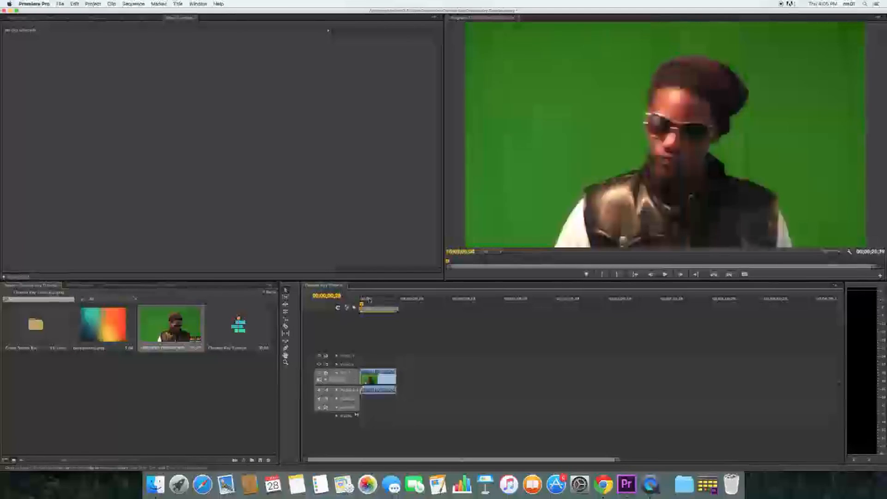
left_click_drag(362, 305, 372, 307)
key("XF86AudioLowerVolume")
key("XF86AudioLowerVolume")
key("XF86AudioLowerVolume")
key("XF86AudioLowerVolume")
key("XF86AudioLowerVolume")
key("XF86AudioLowerVolume")
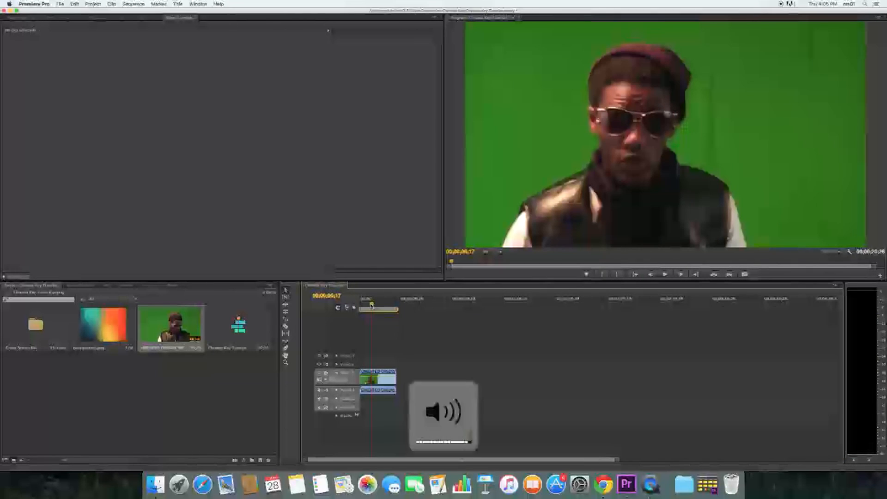
left_click_drag(371, 305, 389, 307)
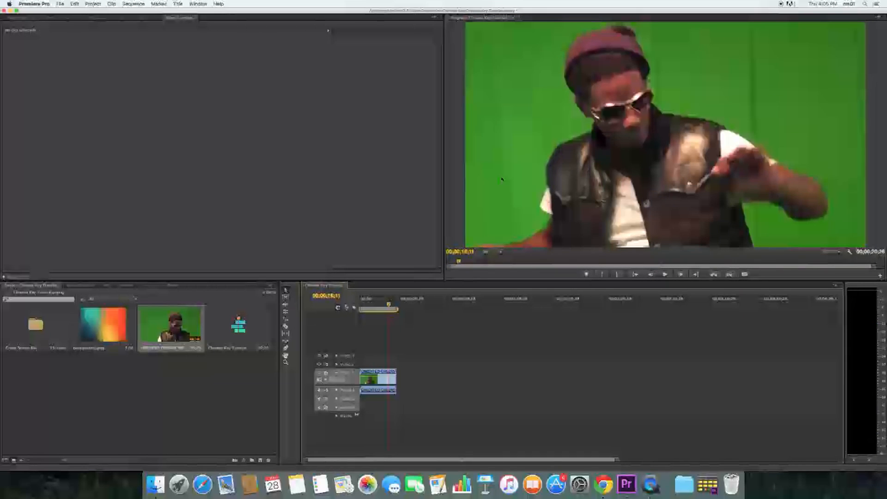
left_click(108, 327)
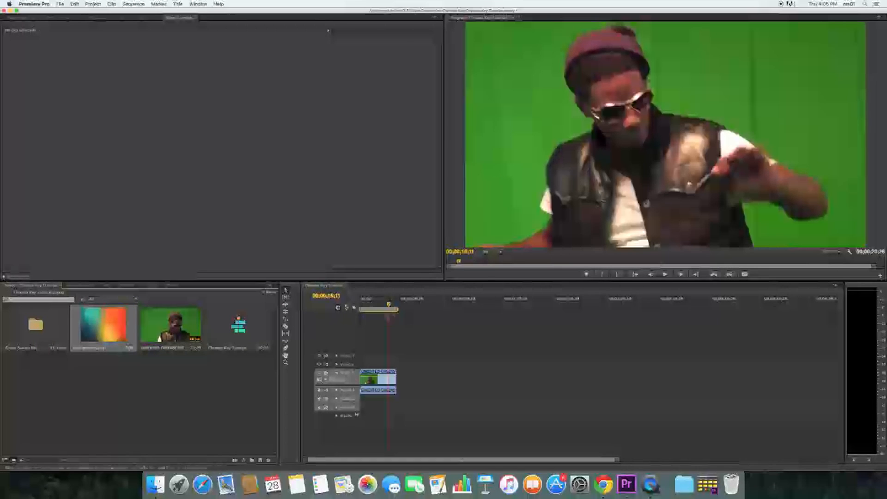
key("Home")
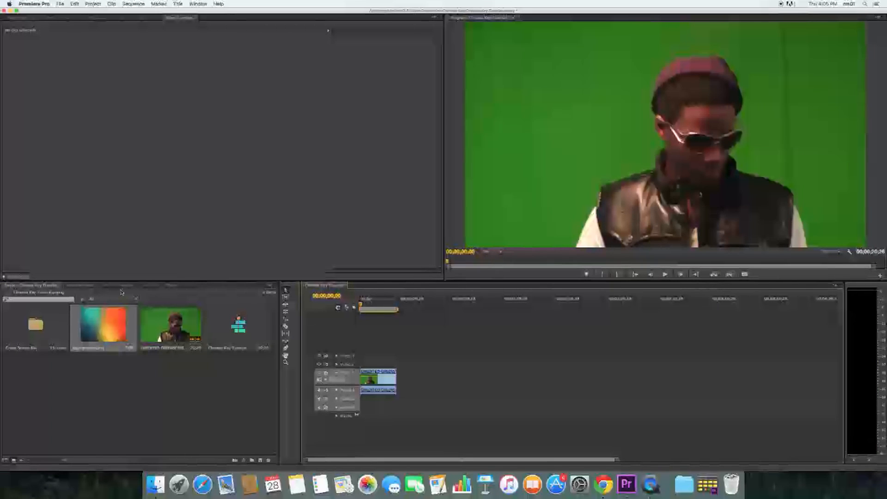
- Apply the Ultra Key effect from the Keying video effects to the green-screen clip and save the project
left_click(170, 285)
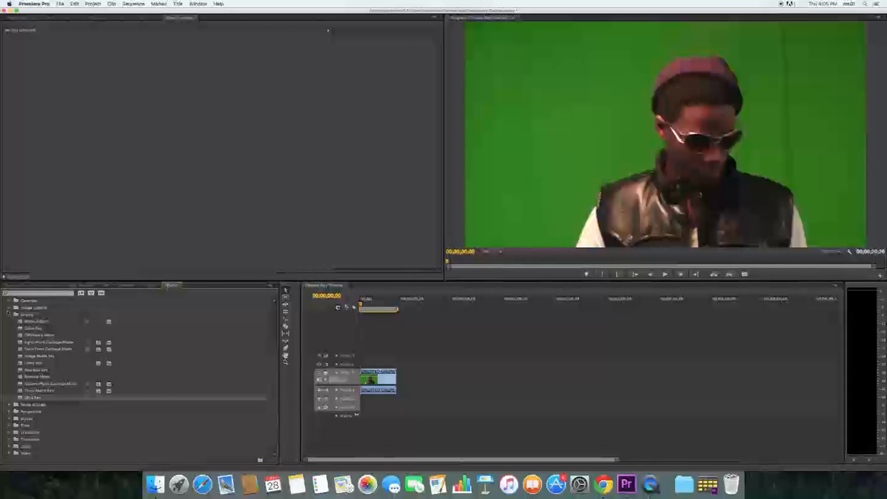
left_click(6, 322)
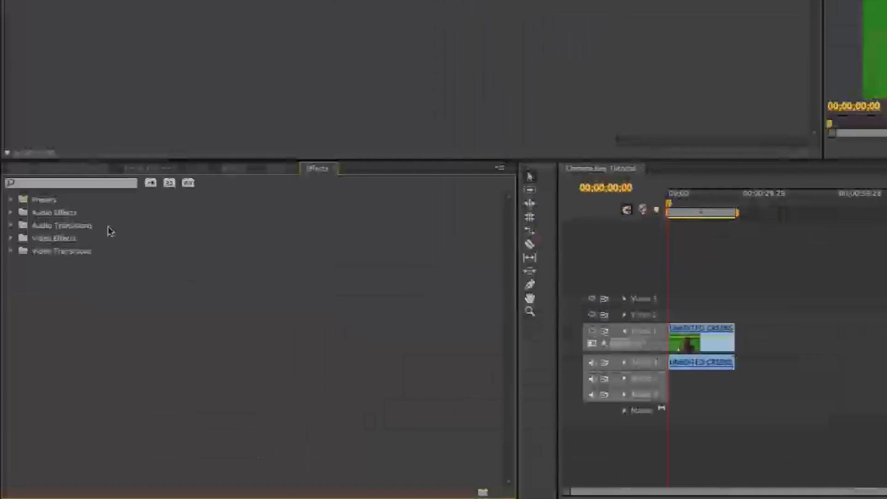
left_click(10, 238)
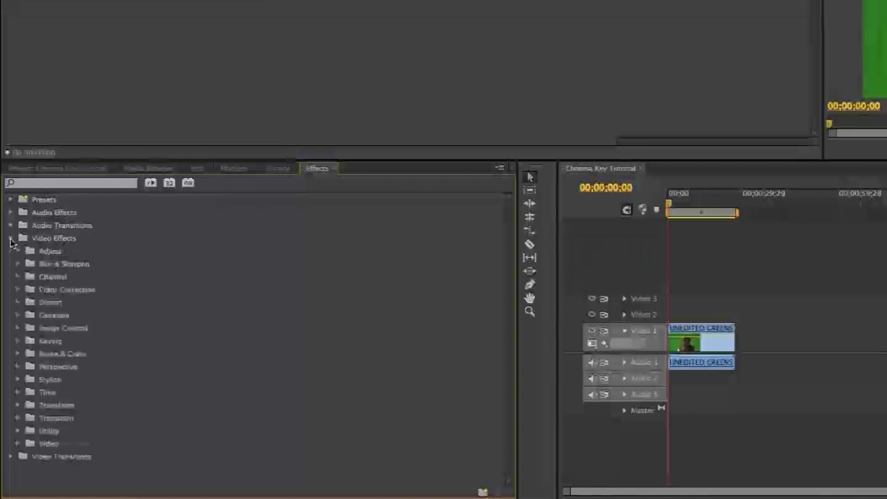
left_click(18, 341)
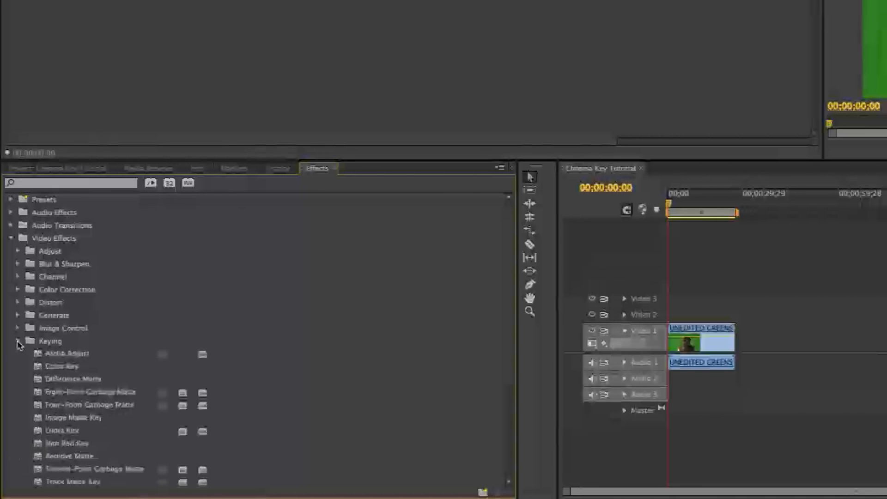
left_click_drag(506, 291, 507, 343)
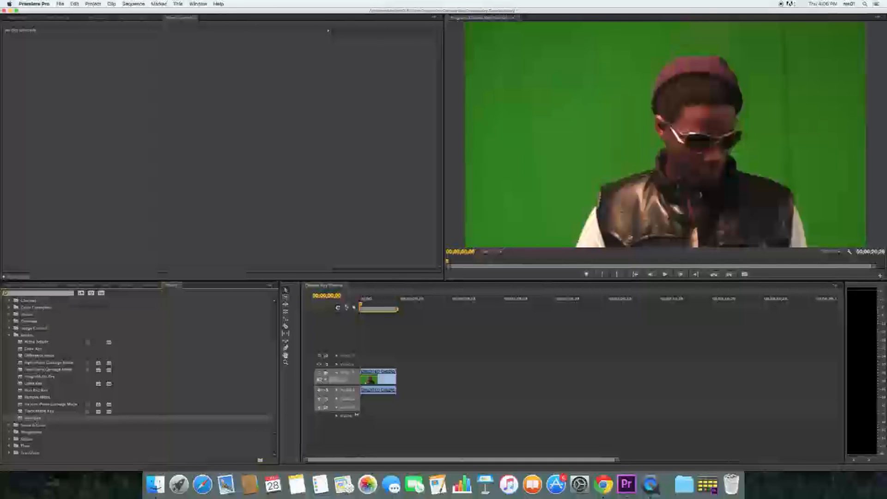
left_click_drag(32, 417, 378, 381)
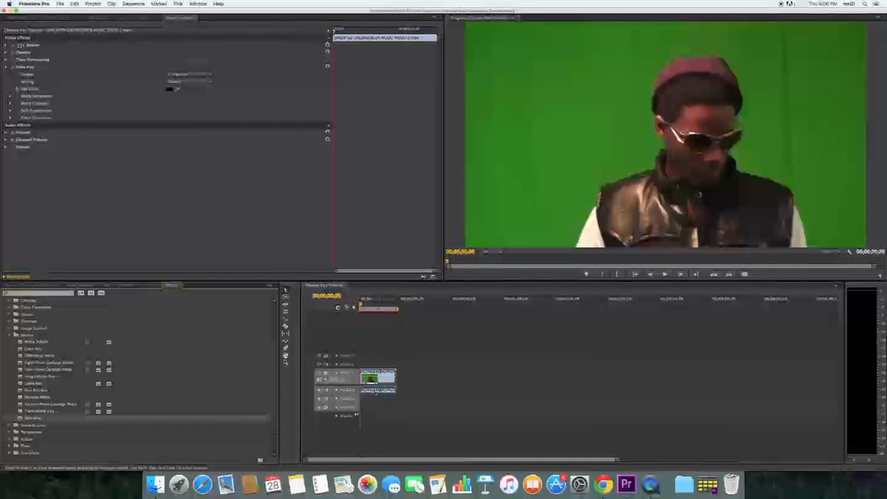
key("cmd+s")
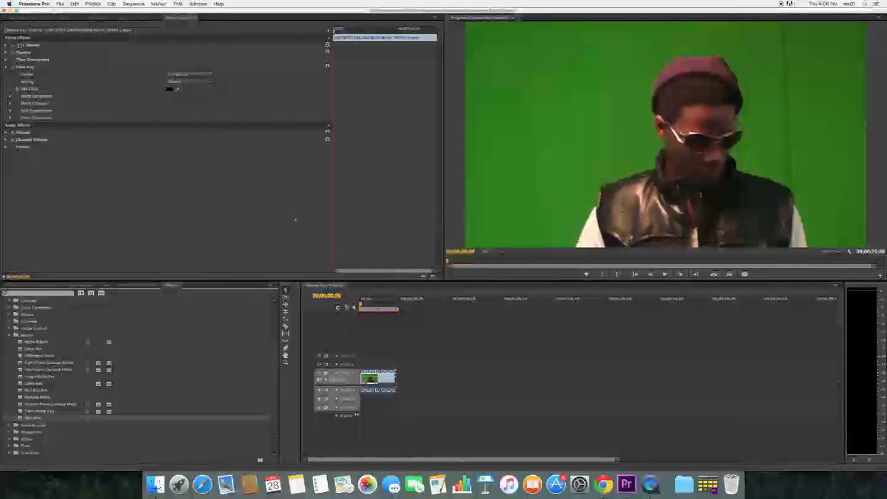
- Sample the green backdrop beside the man's head as Ultra Key's key color
left_click(59, 18)
left_click(96, 19)
left_click(123, 19)
left_click(181, 19)
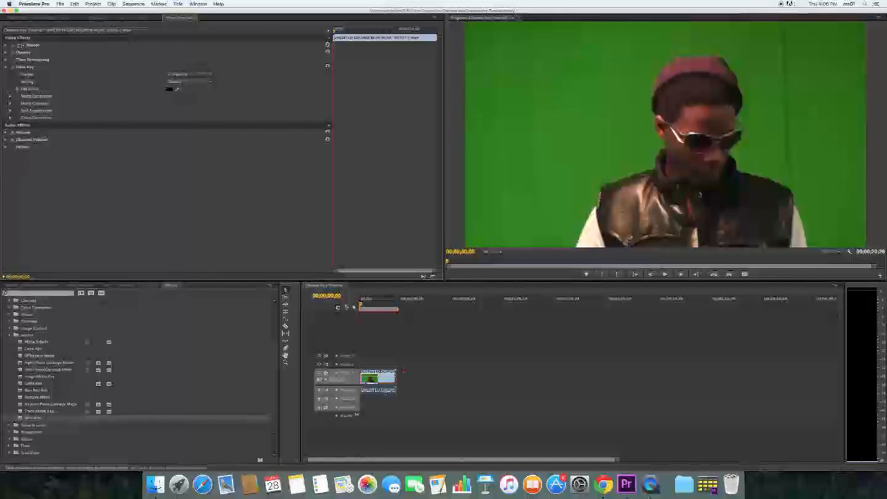
left_click(178, 87)
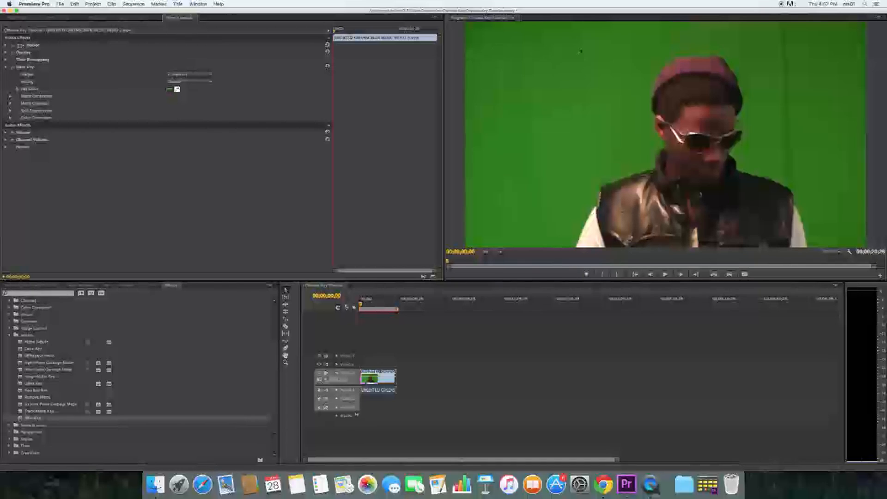
left_click(568, 61)
left_click(788, 26)
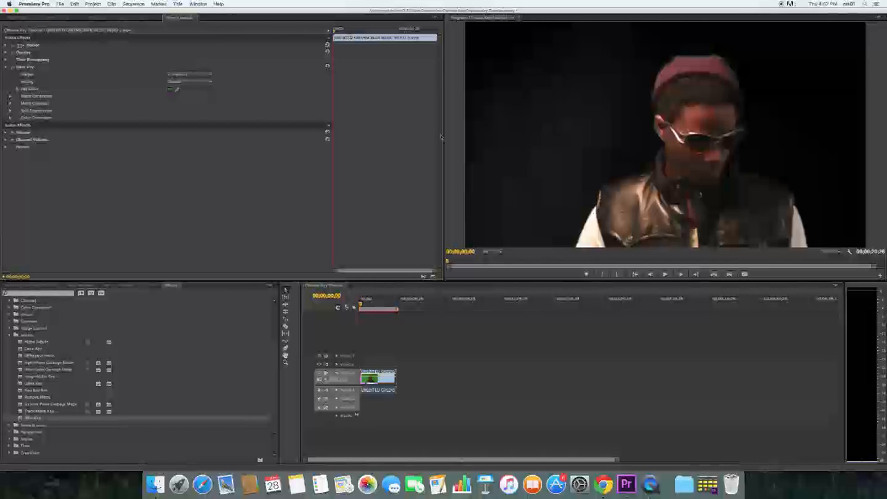
- Switch Ultra Key's output to Alpha Channel and adjust the Shadow value under Matte Generation
left_click(11, 95)
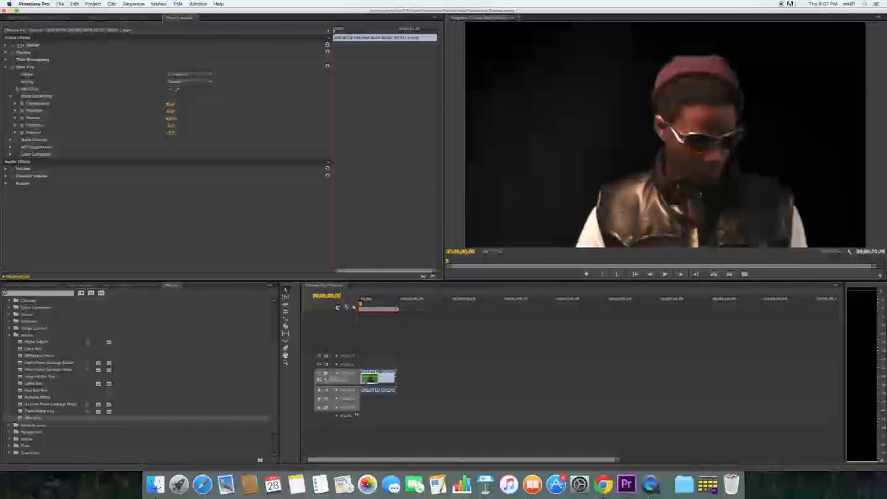
left_click(210, 75)
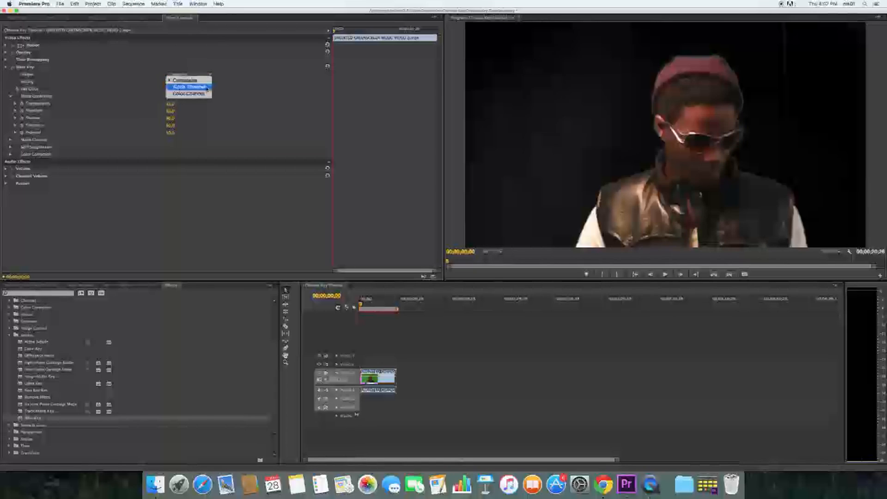
left_click(185, 83)
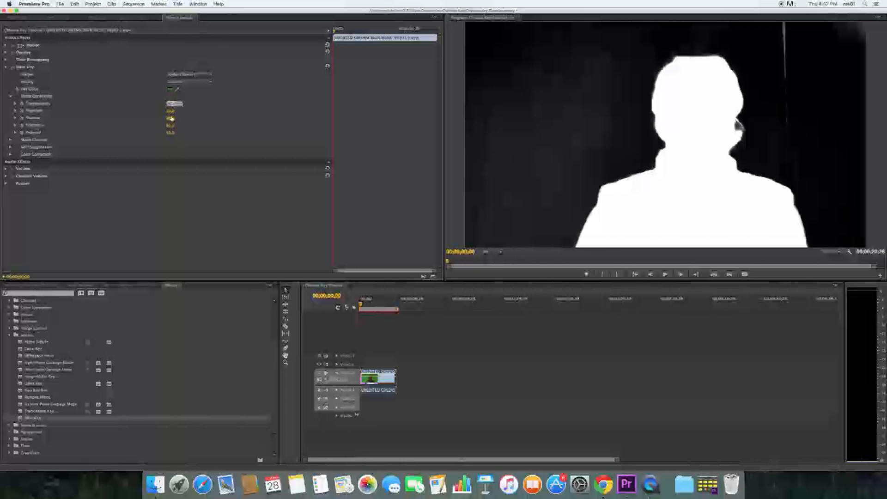
left_click(173, 118)
key("Return")
mouse_move(170, 118)
left_mouse_down()
mouse_move(192, 118)
mouse_move(143, 118)
mouse_move(192, 118)
mouse_move(147, 118)
mouse_move(170, 118)
mouse_move(160, 118)
left_mouse_up()
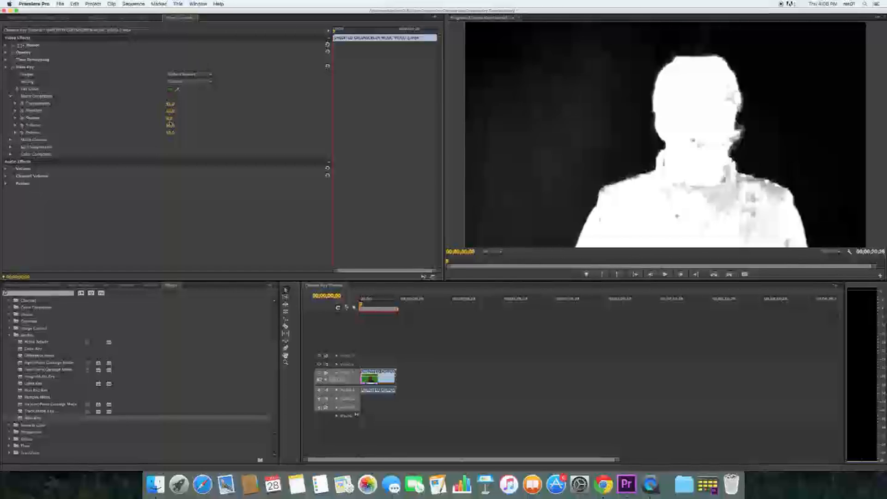
left_click_drag(169, 118, 193, 118)
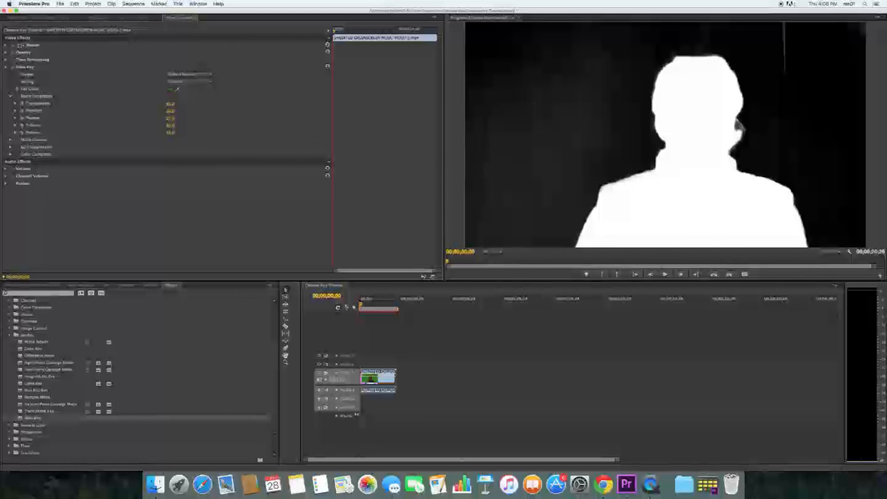
- Return the output to Composite and resample the key color from a lower spot on the green backdrop
left_click(189, 74)
left_click(190, 77)
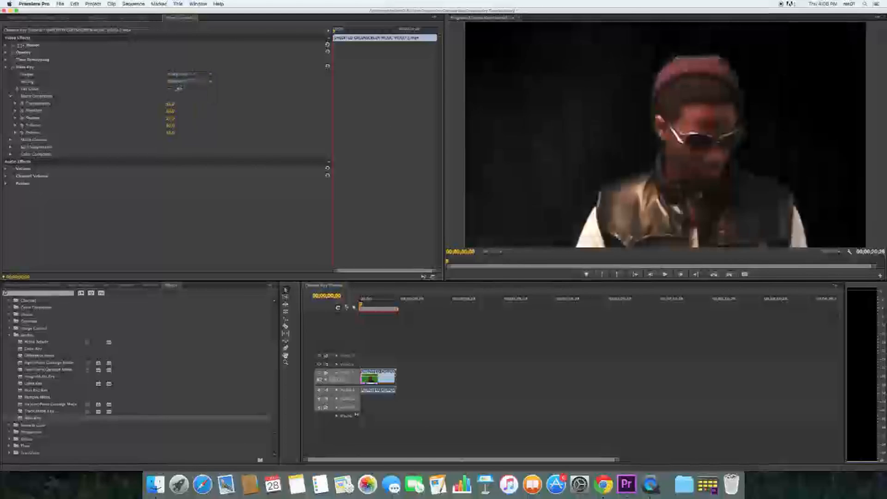
left_click(178, 88)
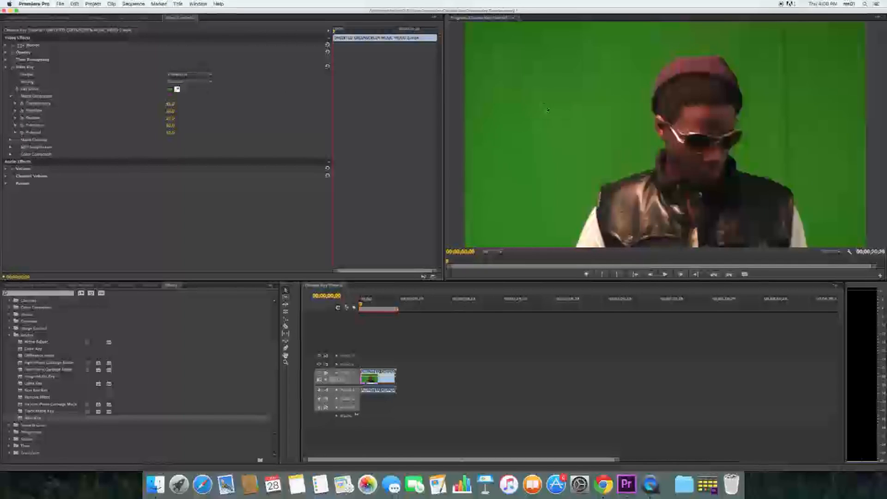
left_click(573, 97)
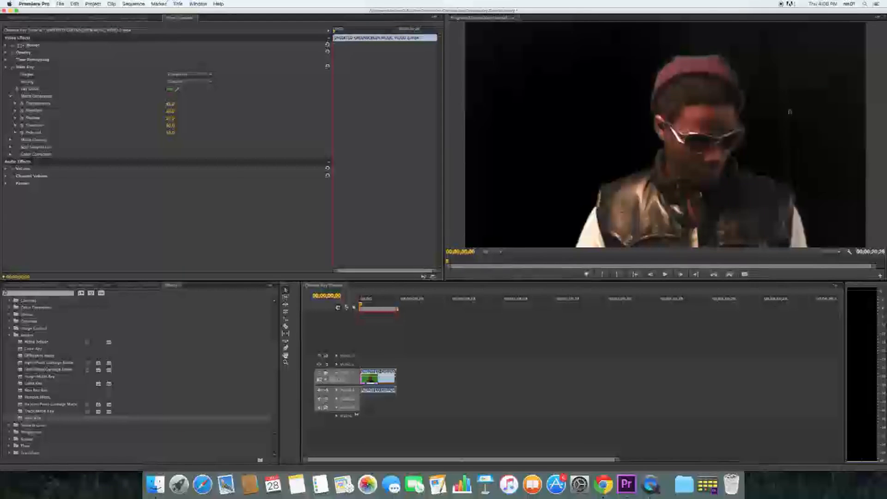
- Refine the matte by adjusting Shadow and, in Alpha Channel output, raising Pedestal to 100
left_click_drag(169, 120, 179, 121)
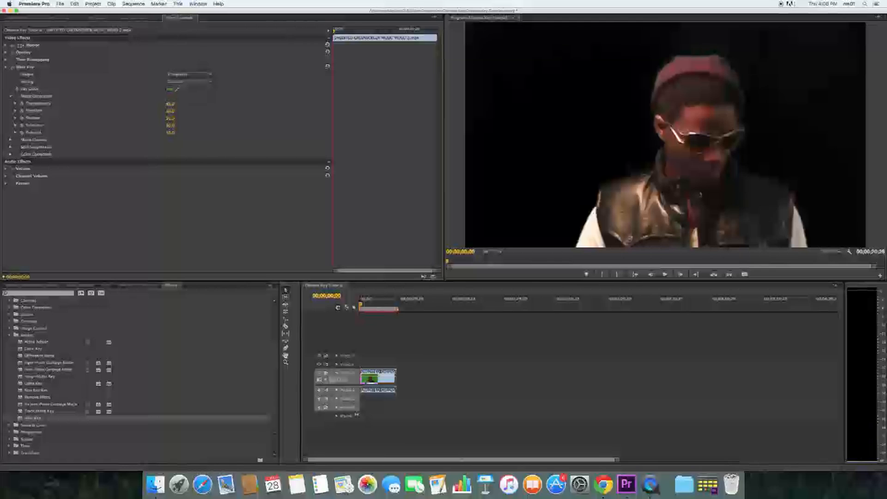
left_click(187, 75)
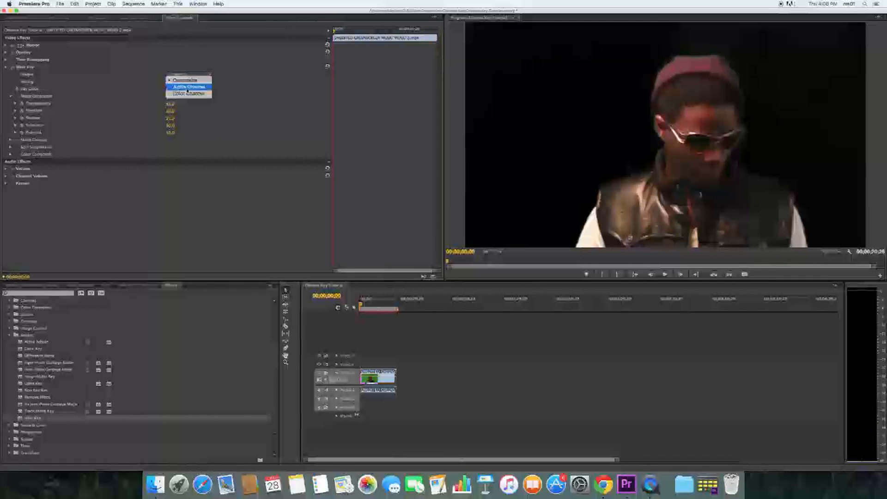
left_click(189, 87)
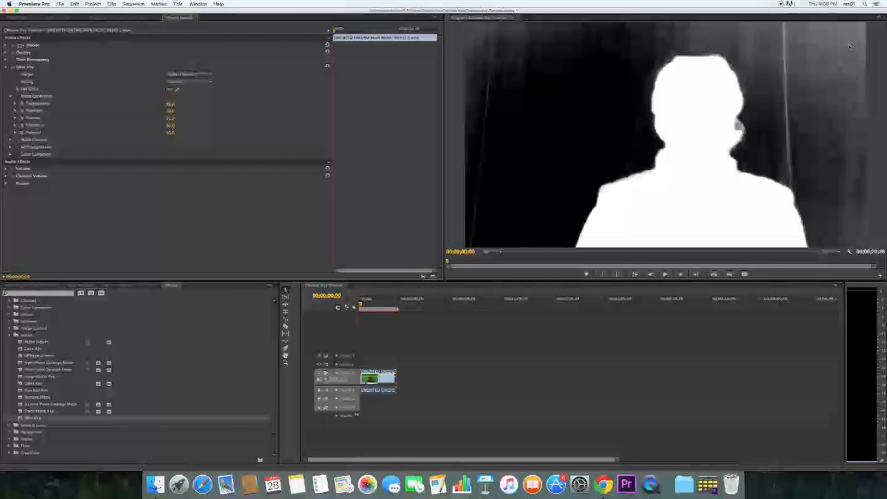
left_click_drag(171, 134, 182, 134)
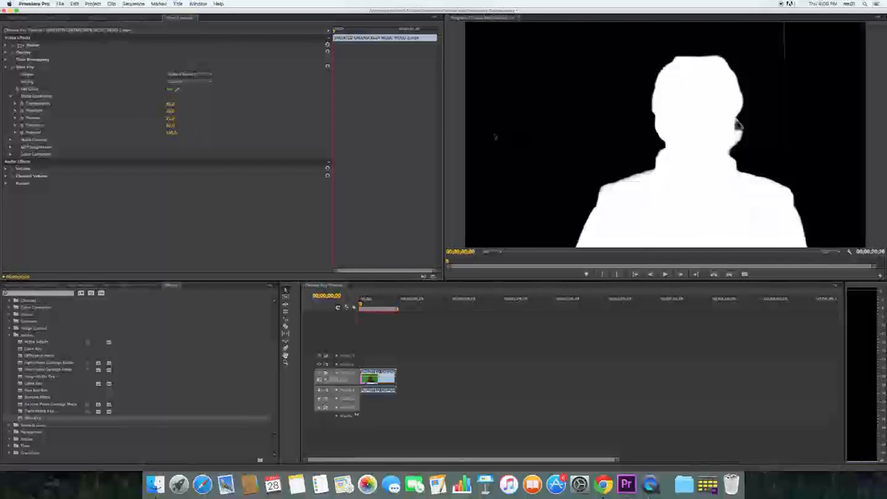
- Set the output back to Composite and play the first seconds of the clip to check the key
left_click(210, 74)
left_click(208, 82)
key("space")
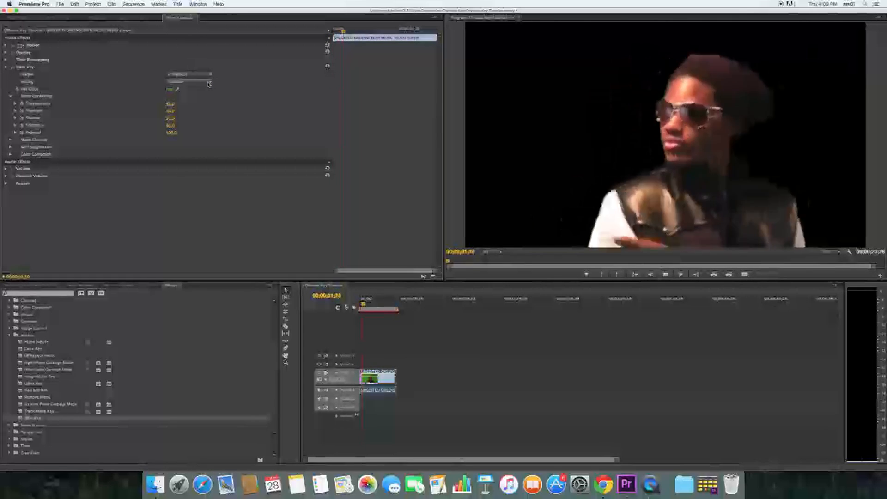
key("space")
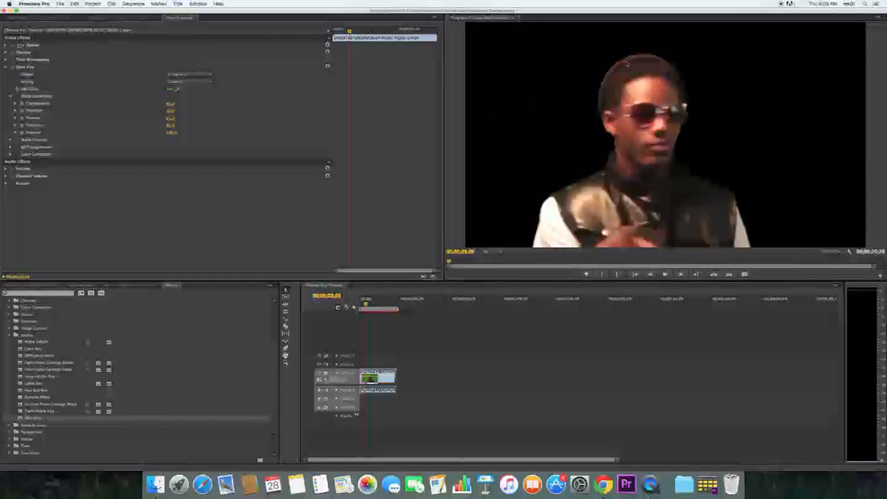
- Adjust the Soften and Choke amounts under Ultra Key's Matte Cleanup to refine the man's edges
left_click(11, 96)
left_click(10, 103)
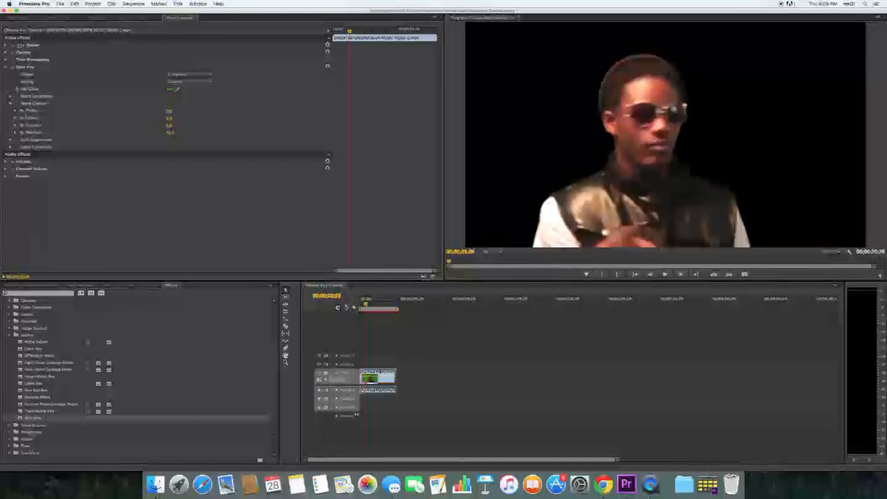
left_click(15, 110)
left_click(16, 131)
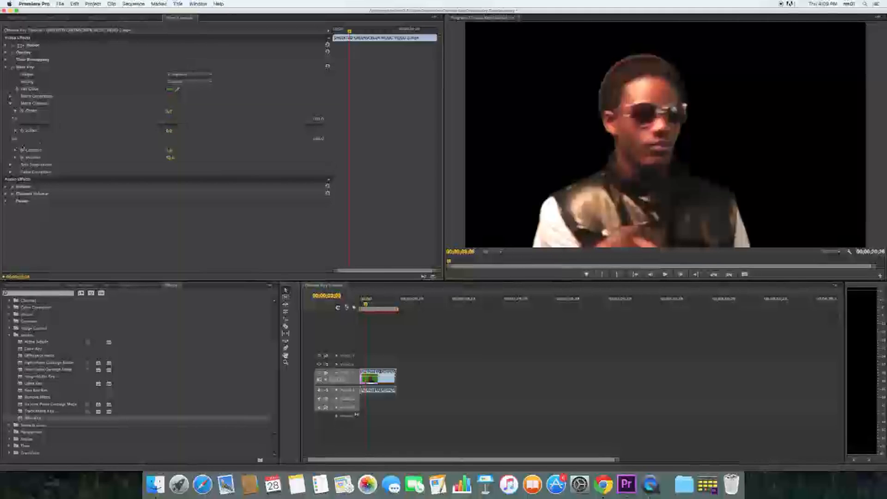
left_click_drag(16, 146, 678, 180)
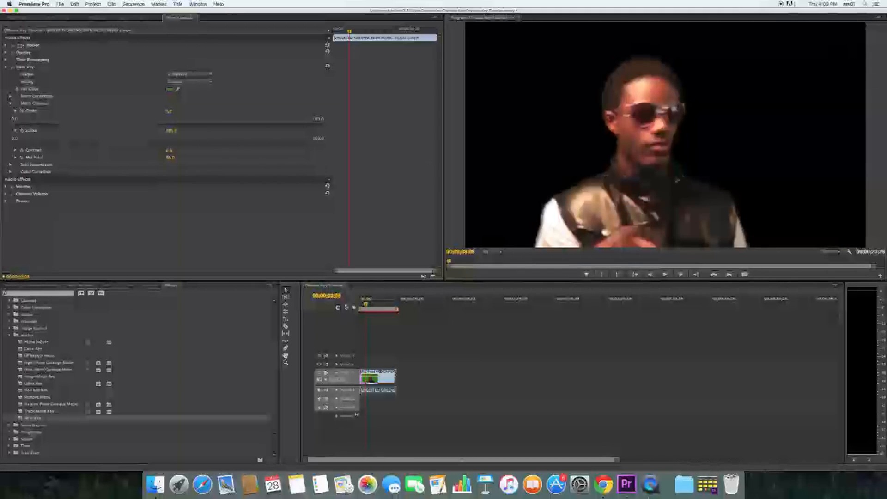
left_click(96, 146)
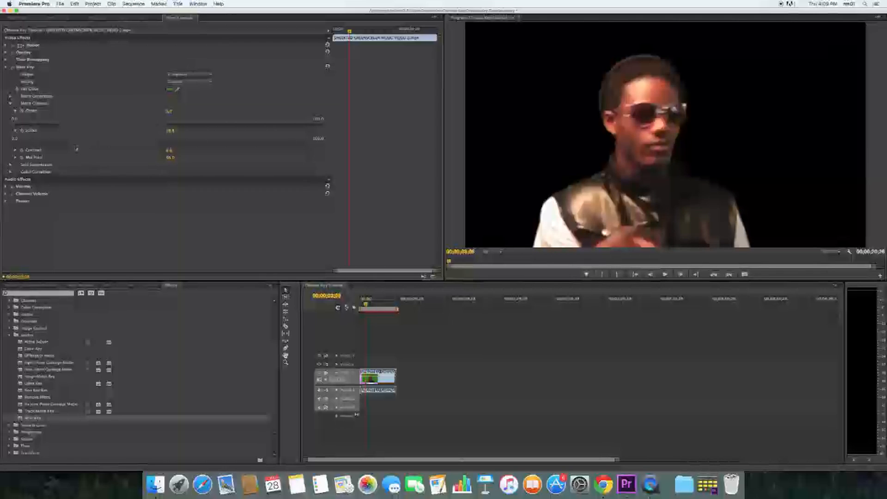
left_click_drag(75, 149, 64, 147)
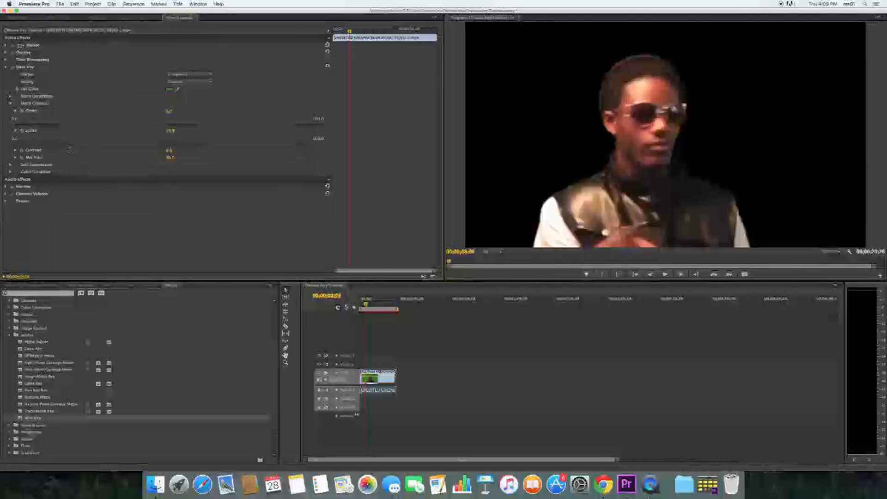
left_click_drag(16, 124, 27, 125)
left_click_drag(96, 127, 86, 143)
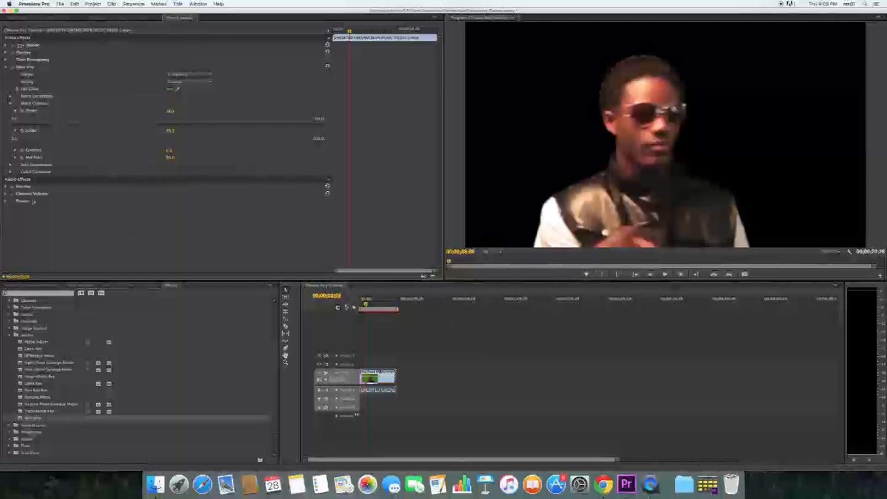
- Collapse the Ultra Key settings and move the keyed music video clip up to the Video 2 track
left_click(9, 103)
left_click(6, 67)
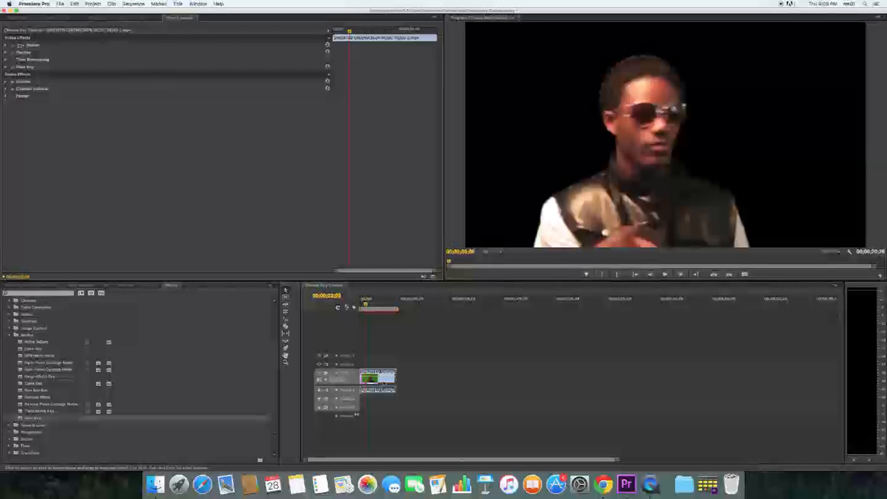
left_click(32, 286)
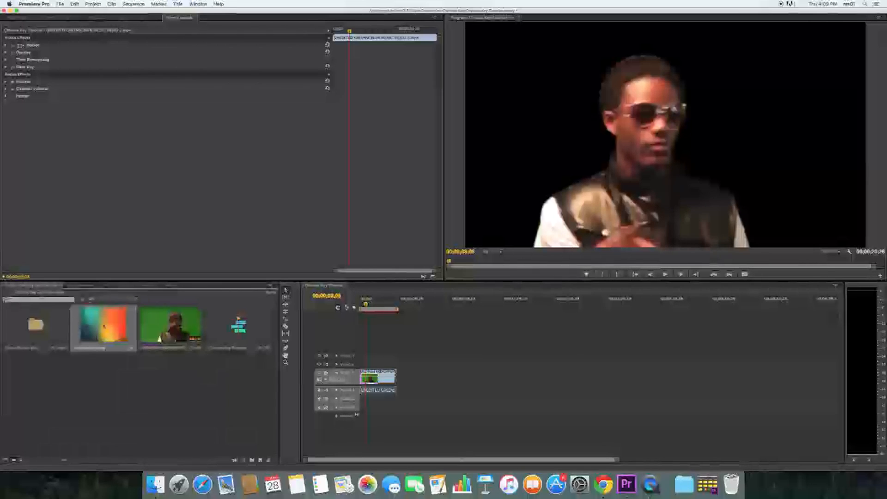
left_click(383, 382)
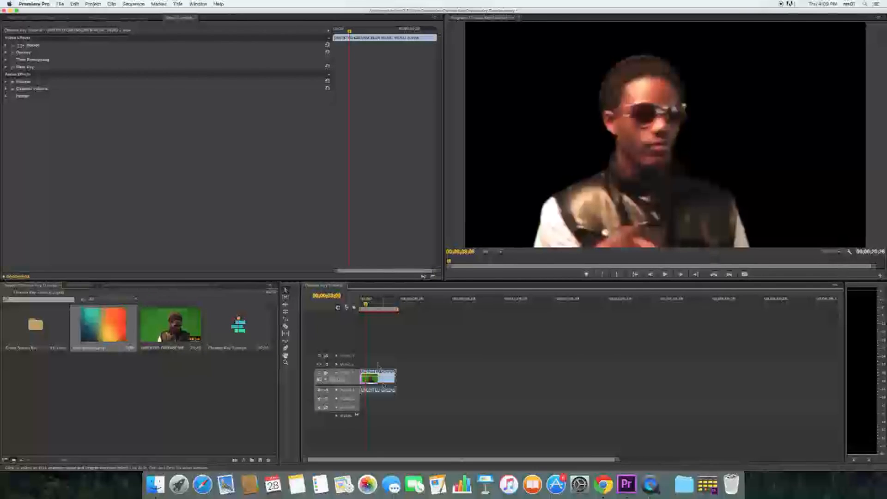
left_click_drag(383, 373, 384, 364)
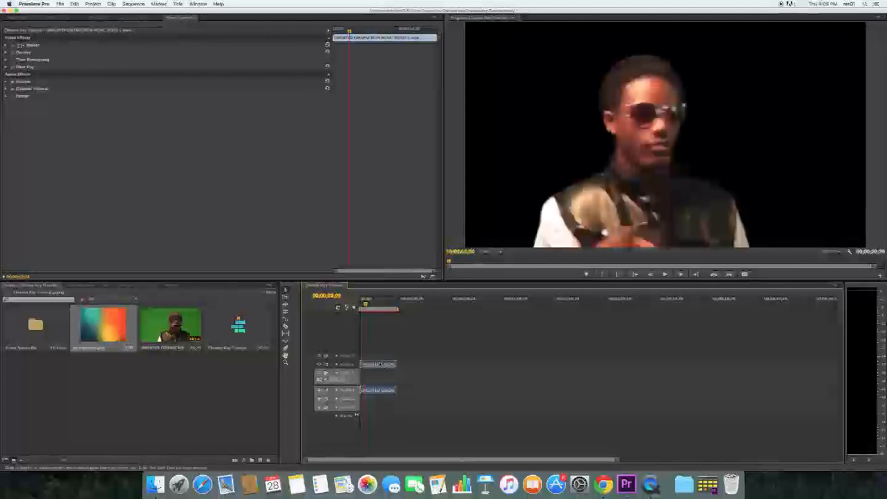
- Place the background image on Video 1 in the empty area after the keyed clip and scale it down to just fill the frame
left_click_drag(104, 325, 467, 381)
double_click(466, 378)
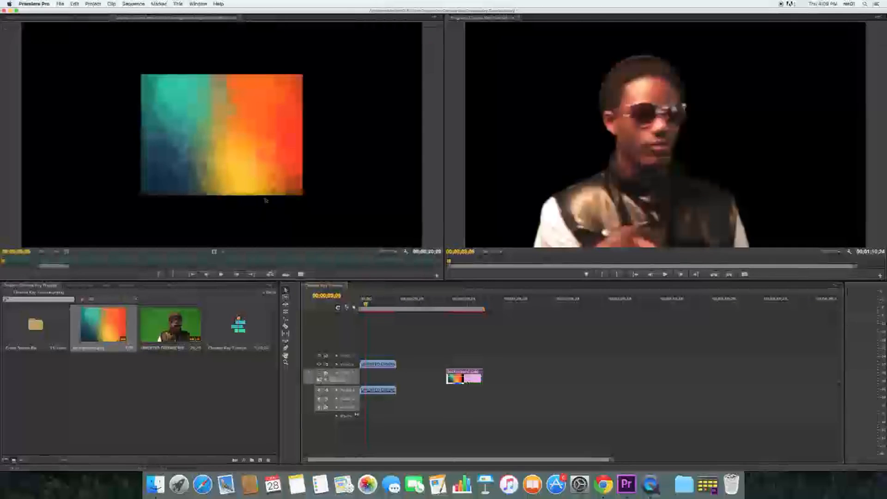
left_click(456, 303)
left_click(616, 194)
left_click_drag(584, 195, 355, 365)
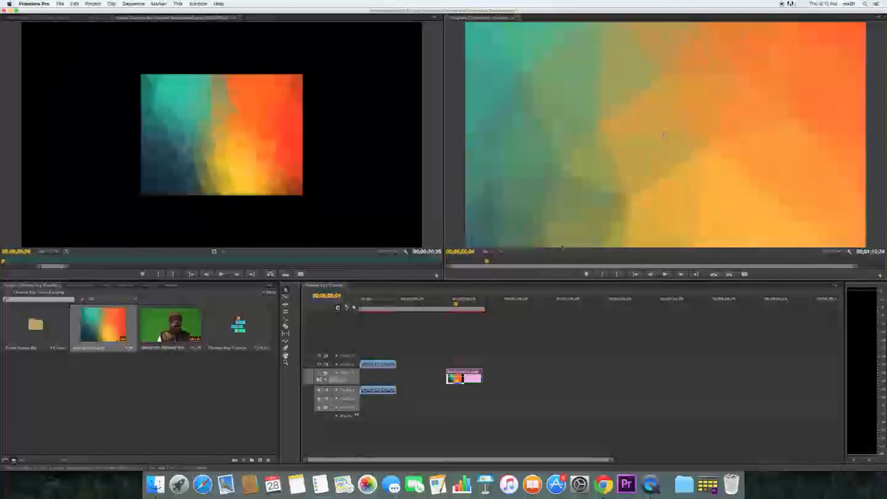
key("super+z")
left_click_drag(583, 196, 459, 290)
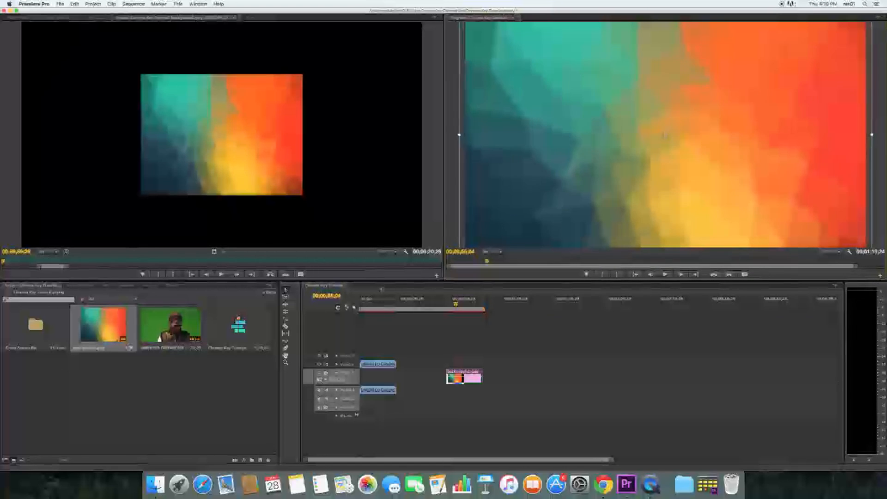
left_click(643, 334)
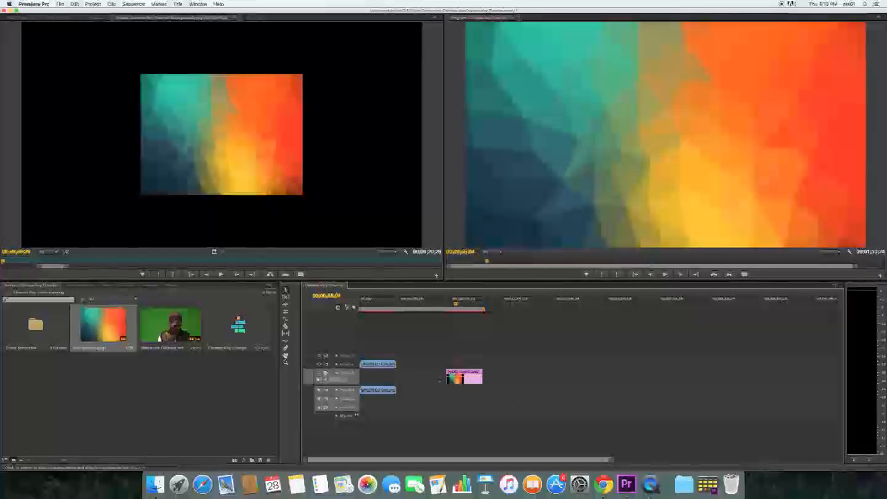
- Move the background image directly beneath the keyed clip at the sequence start and play the sequence to check the composite
left_click_drag(473, 381, 375, 380)
key("Home")
key("space")
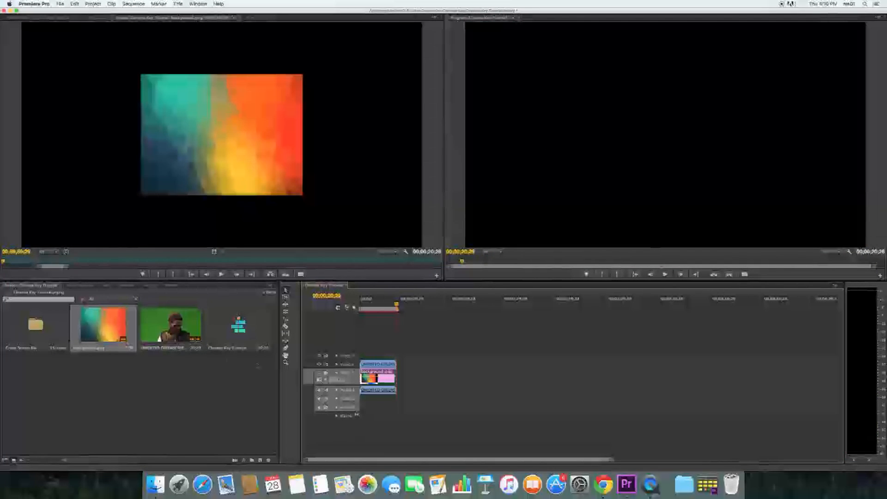
key("space")
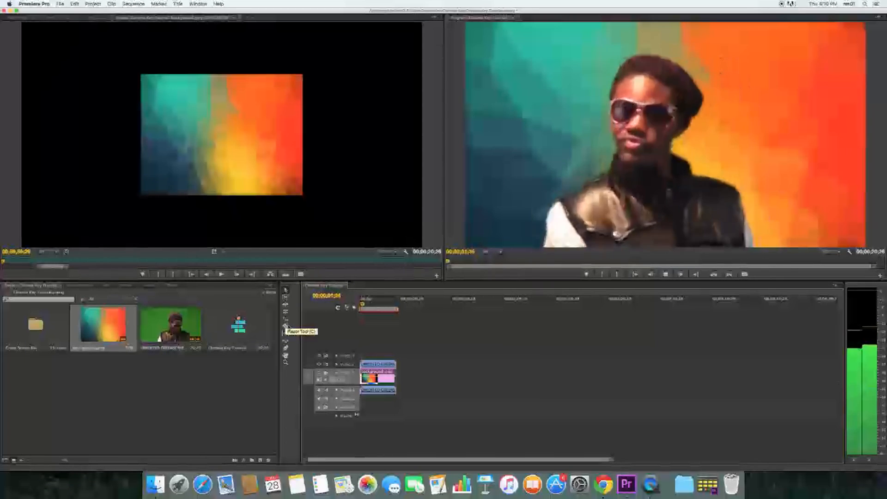
key("space")
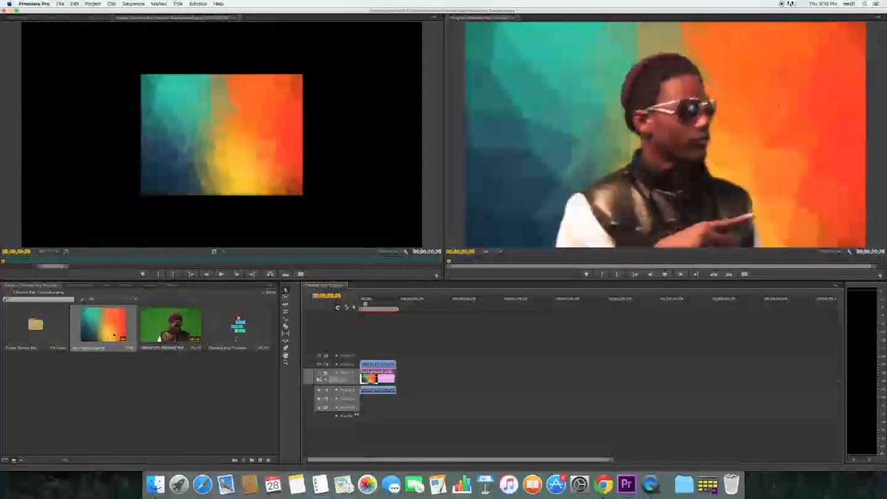
left_click(174, 285)
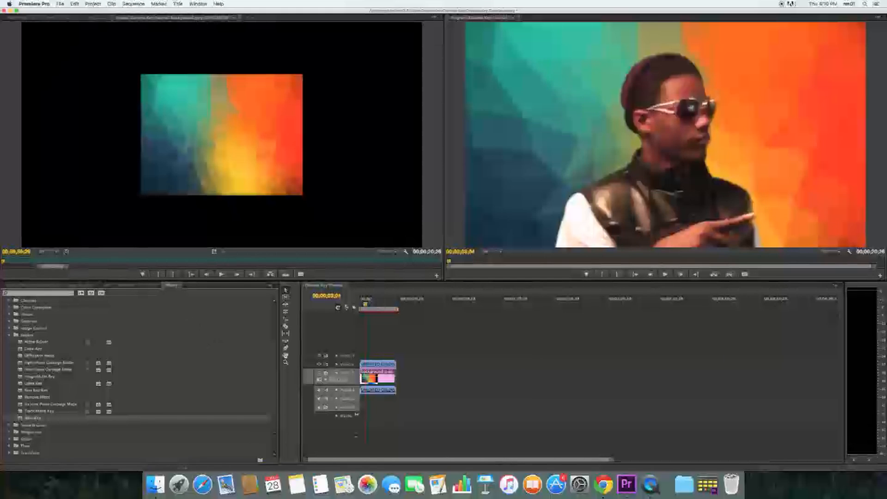
left_click(652, 485)
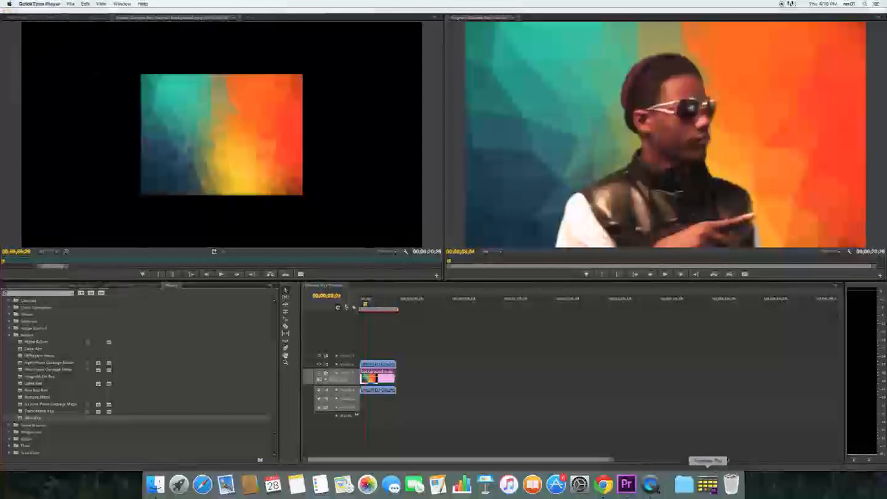